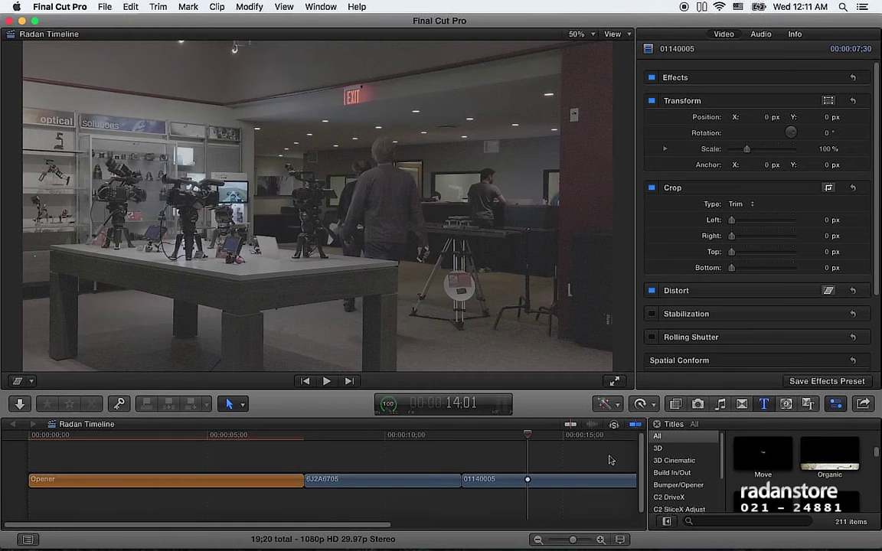
Place the Organic title above the last clip, scrub through its animation, and view its parameters.
mouse_move(829, 453)
left_mouse_down()
mouse_move(560, 460)
mouse_move(506, 484)
left_mouse_up()
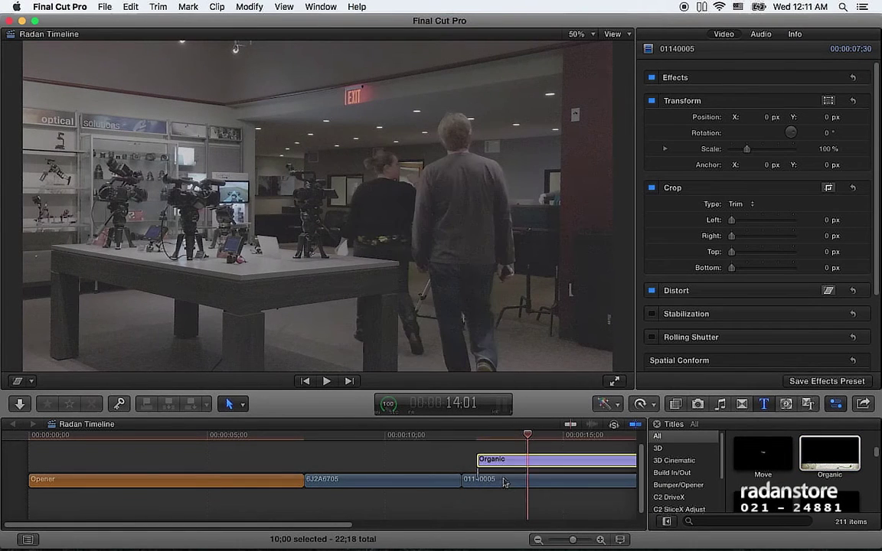
left_click(512, 435)
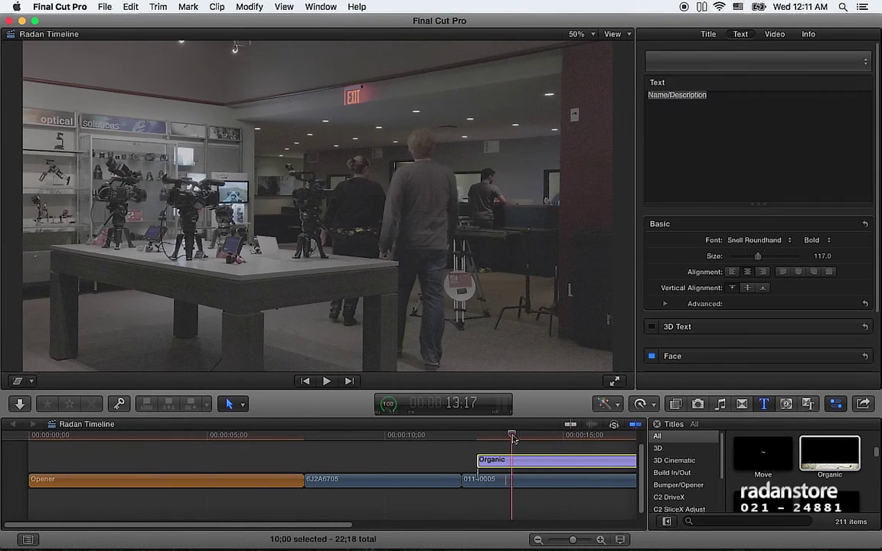
left_click_drag(512, 435, 554, 435)
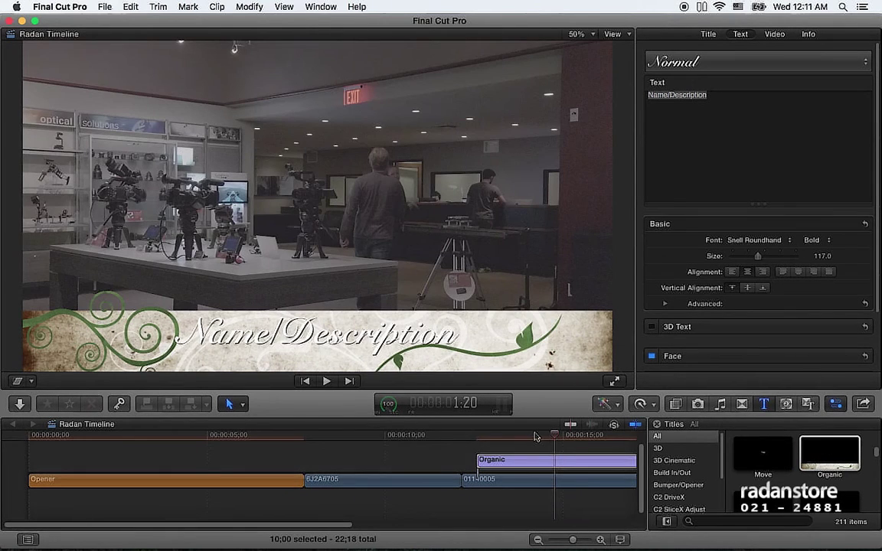
left_click(535, 435)
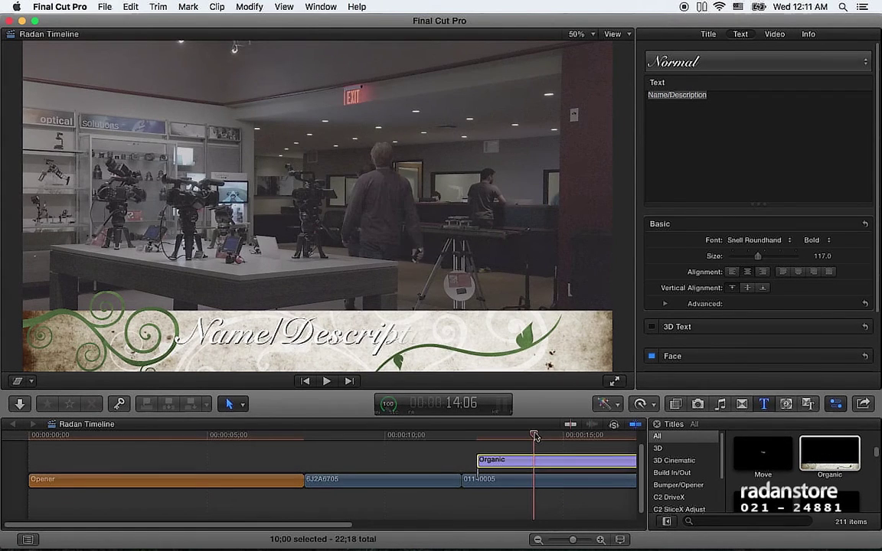
left_click_drag(535, 435, 570, 436)
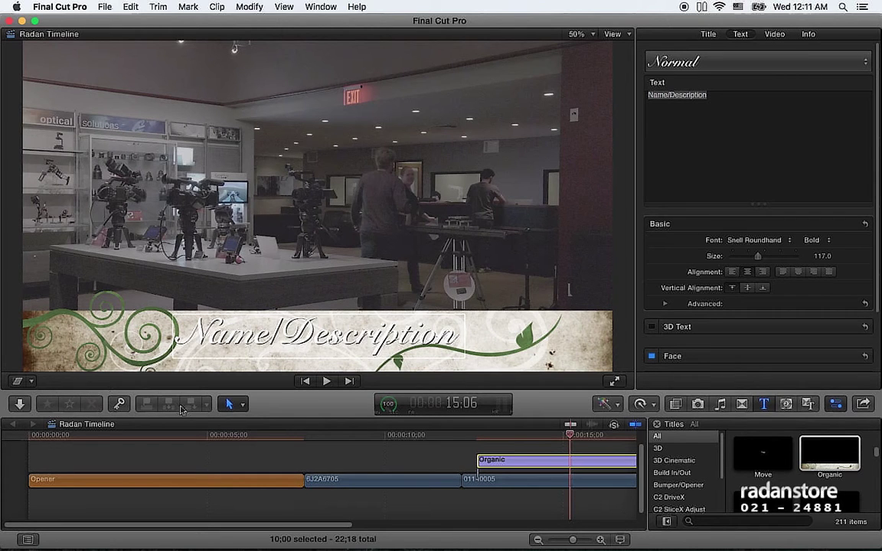
left_click(708, 34)
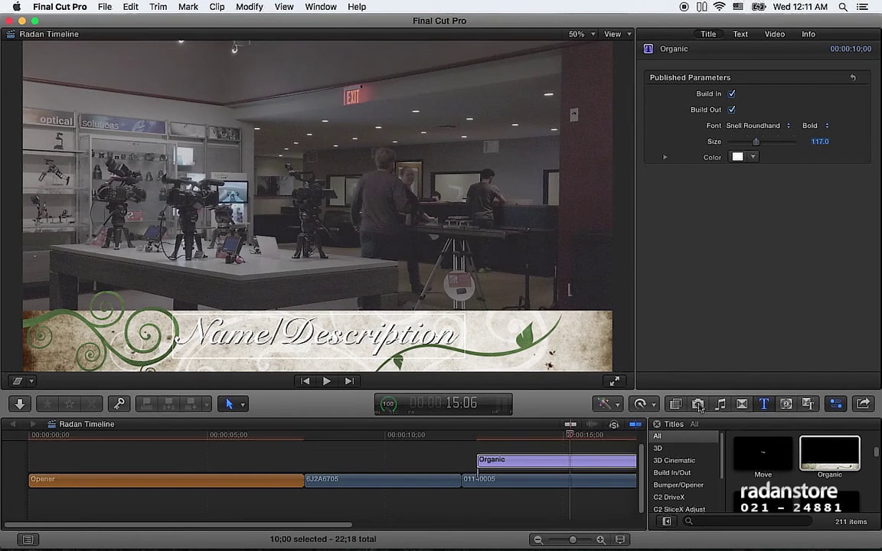
Open a copy of the Organic title in Motion and expand the components and background groups.
right_click(824, 454)
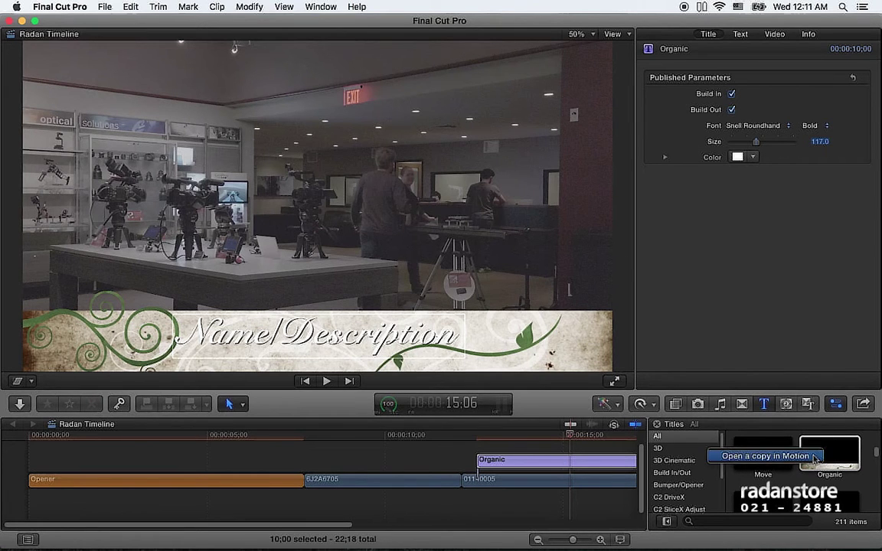
left_click(815, 457)
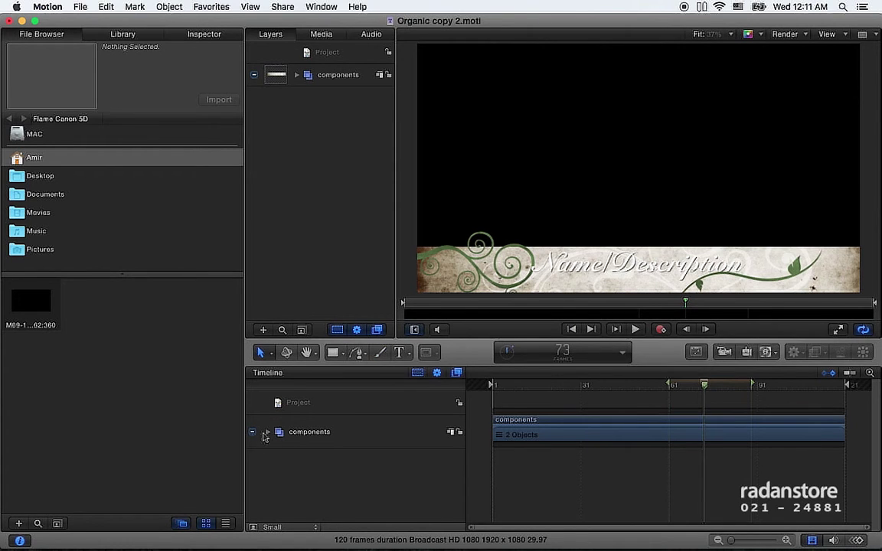
left_click(267, 431)
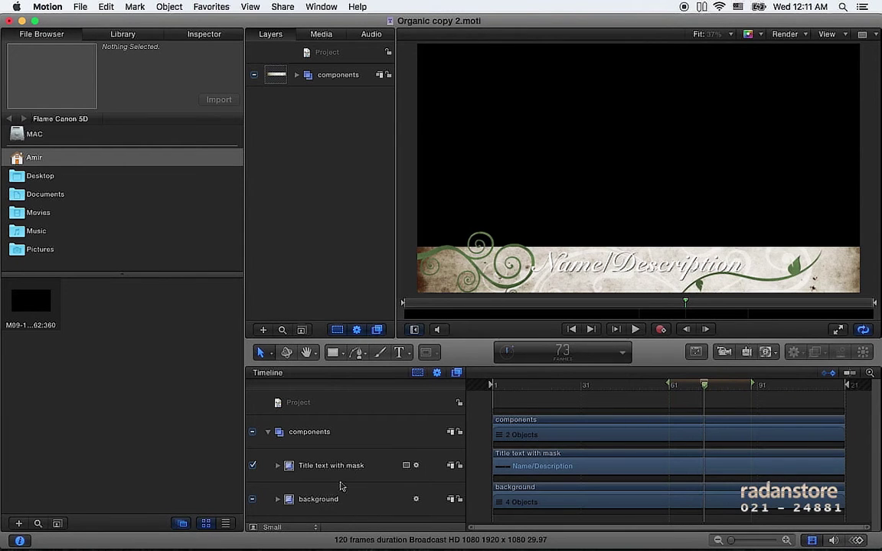
left_click(335, 499)
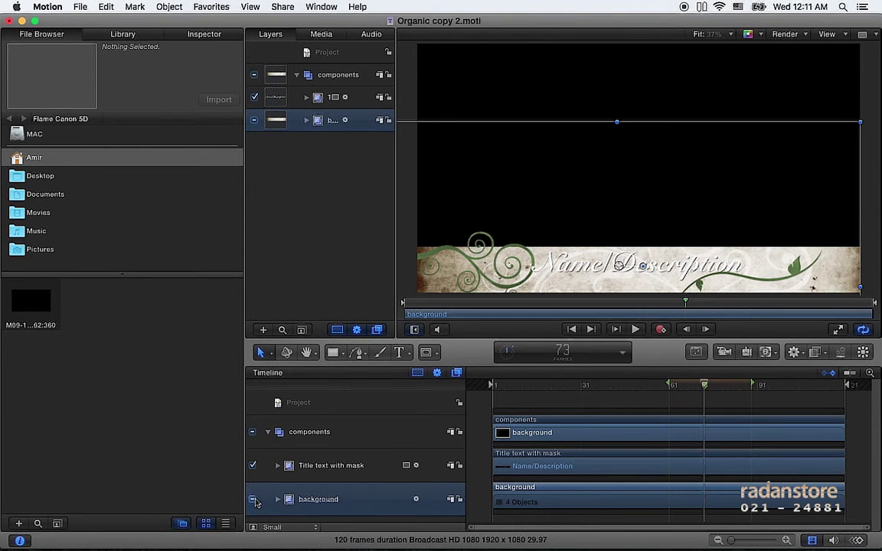
left_click(252, 499)
left_click(252, 499)
left_click(278, 499)
Disable the Branch and Twirl layers so the green vine swirls disappear.
scroll(344, 499, "down", 3)
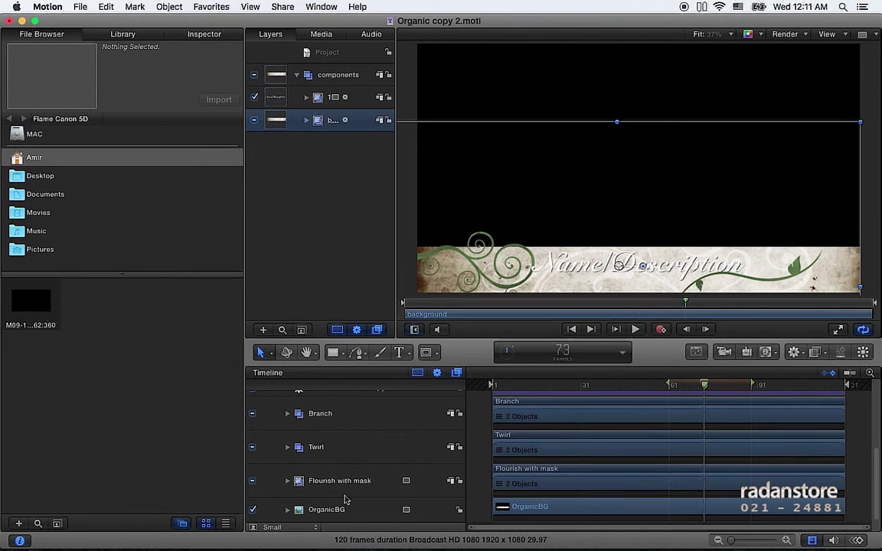
left_click(320, 422)
left_click(253, 414)
left_click(253, 414)
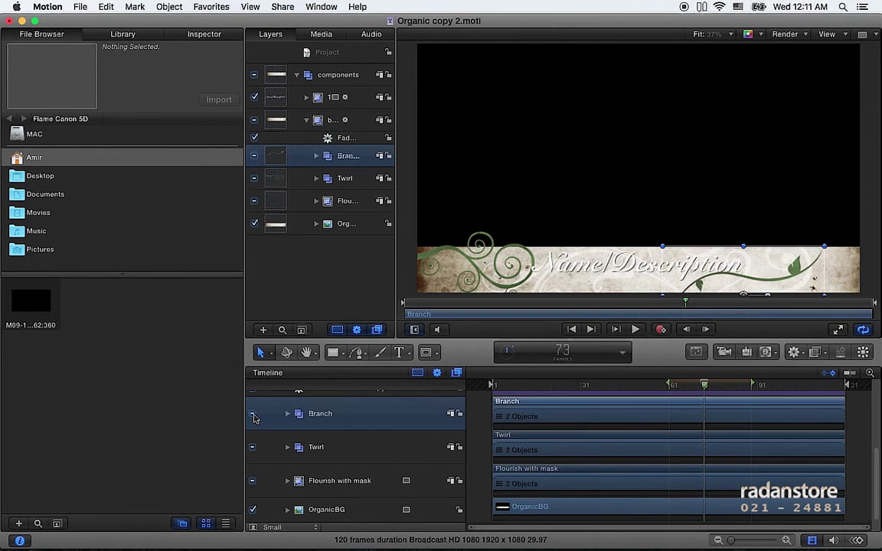
left_click(252, 414)
left_click(252, 414)
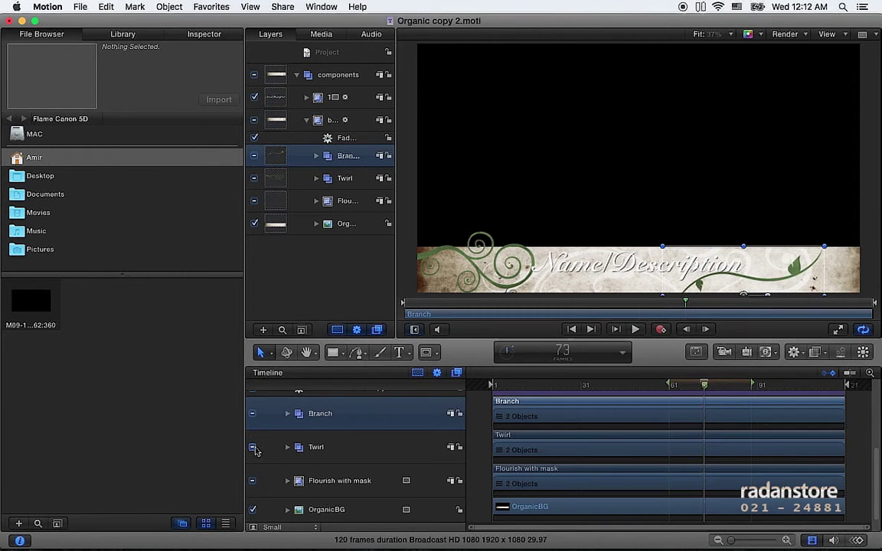
left_click(252, 448)
left_click(252, 448)
left_click(252, 448)
left_click(253, 413)
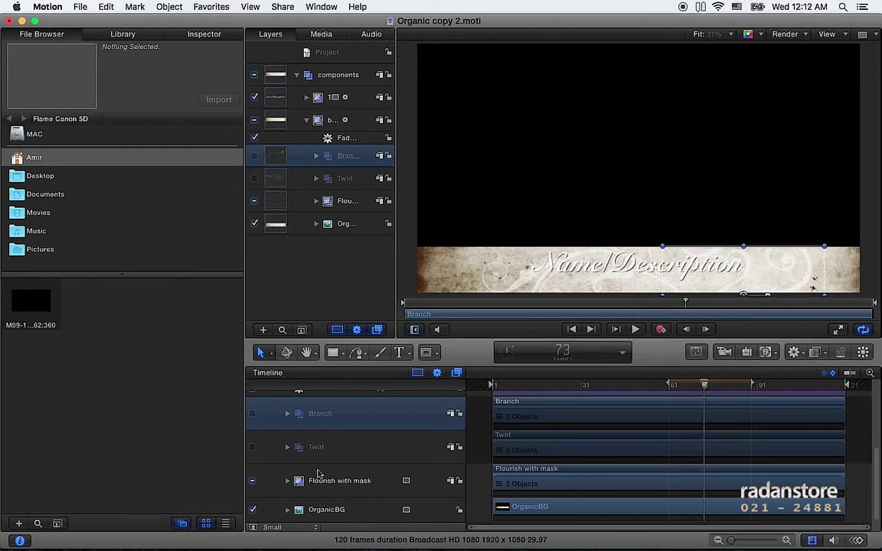
Publish the template as 'Accident' under the Tehran Emrooz Titles category, then return to Final Cut Pro.
left_click(79, 6)
left_click(120, 101)
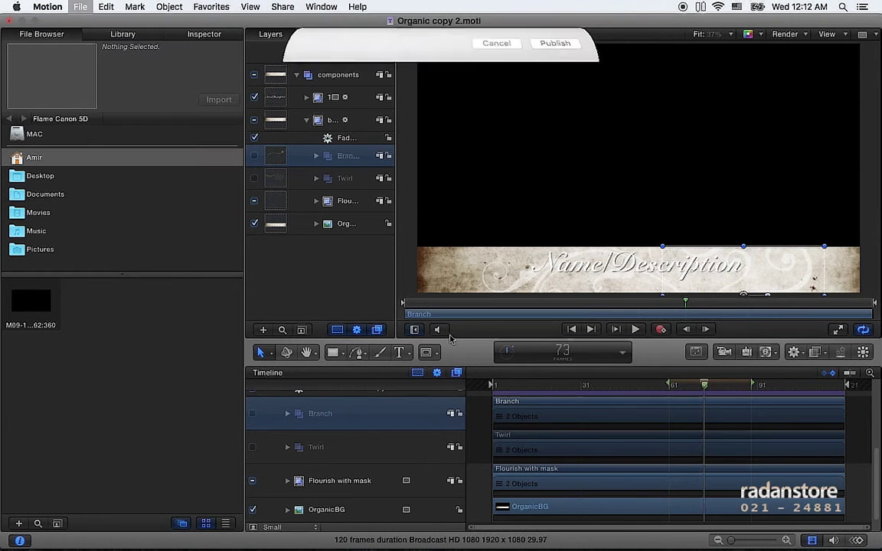
left_click(417, 91)
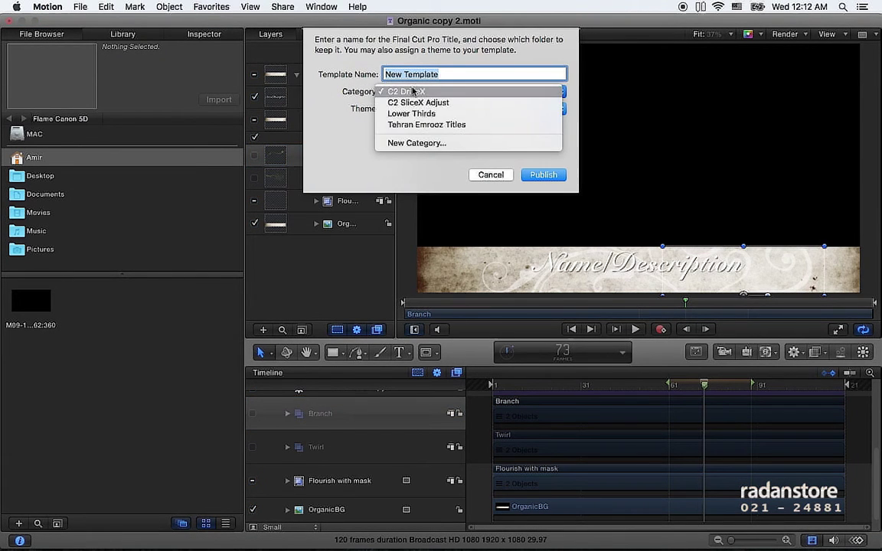
left_click(429, 123)
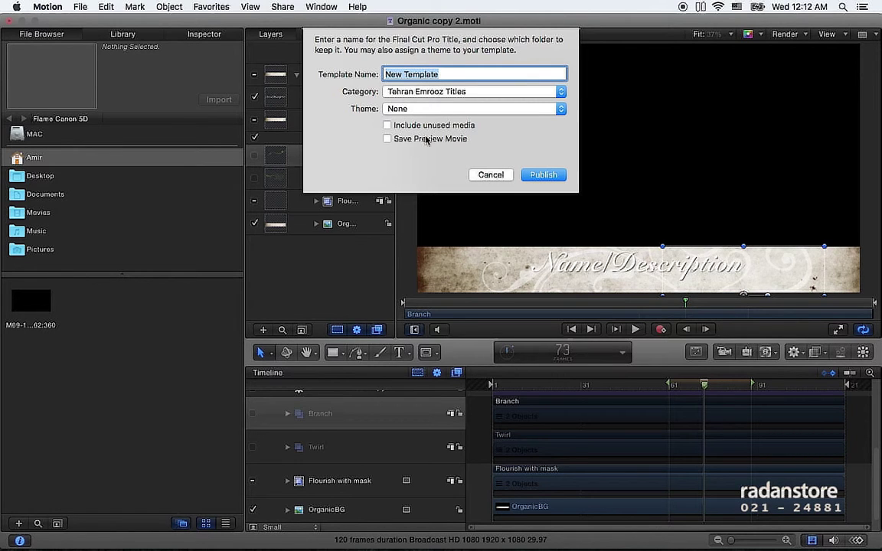
type("G")
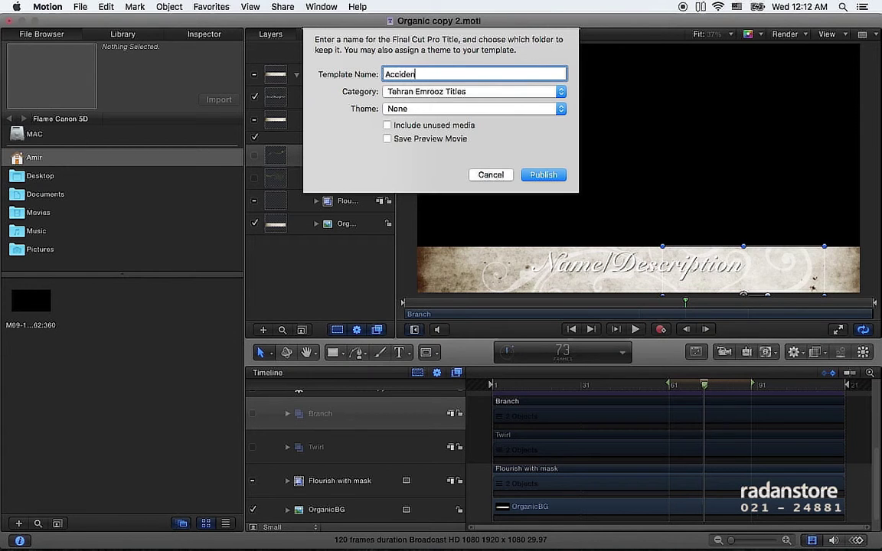
left_click(535, 177)
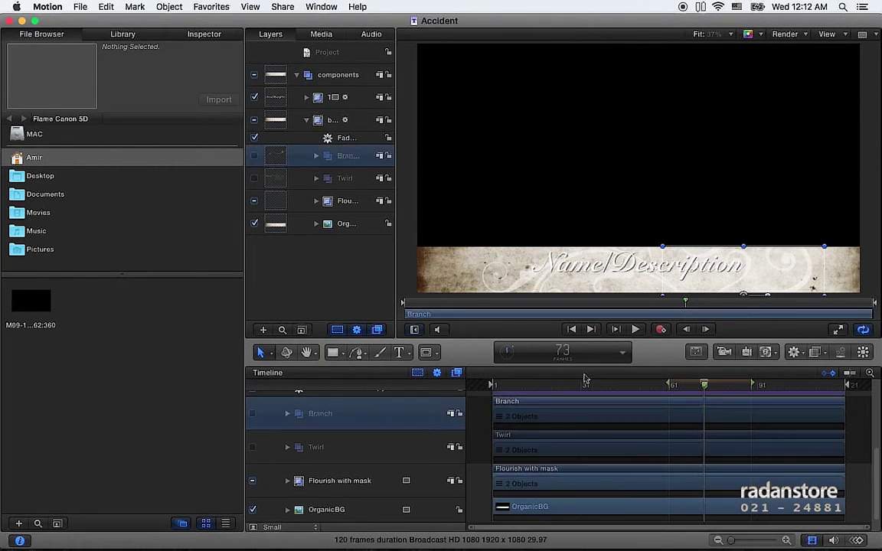
key("super+Tab")
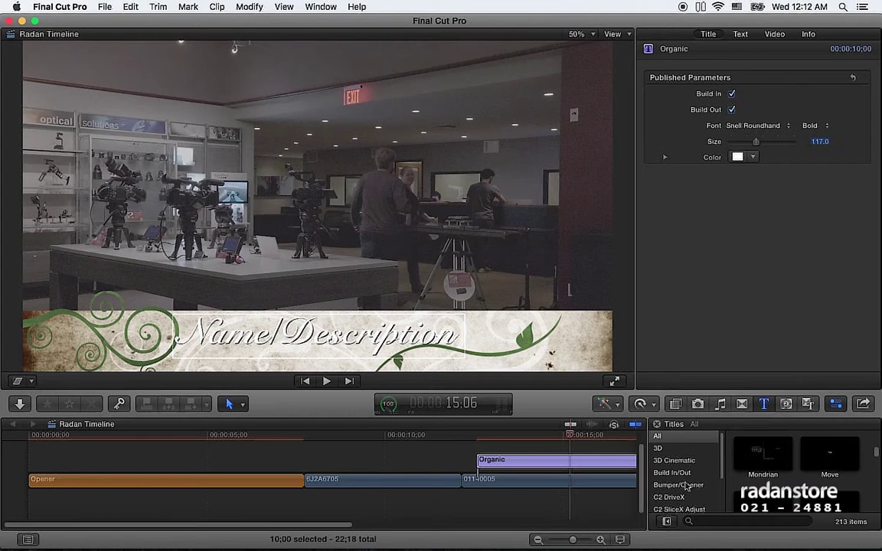
Drop the Accident title into the timeline before Organic and scrub until Name/Description fully shows.
scroll(686, 496, "down", 2)
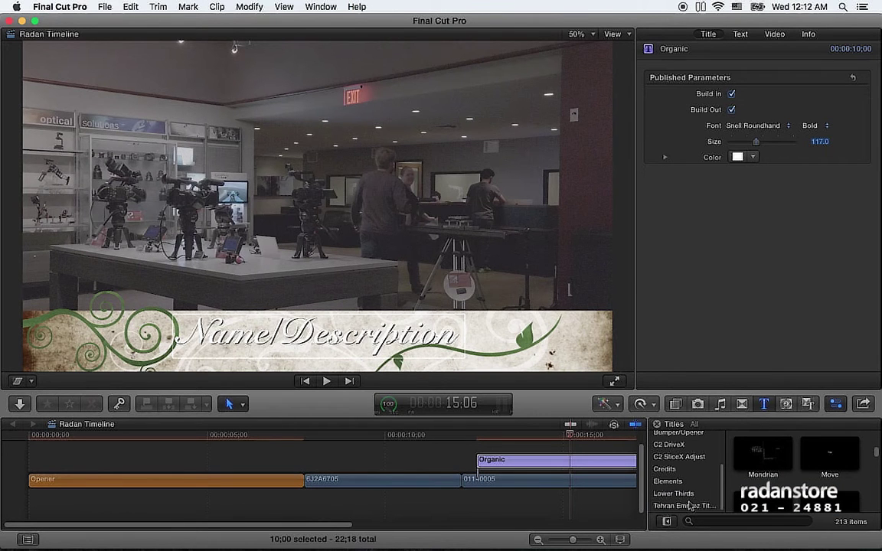
left_click(688, 505)
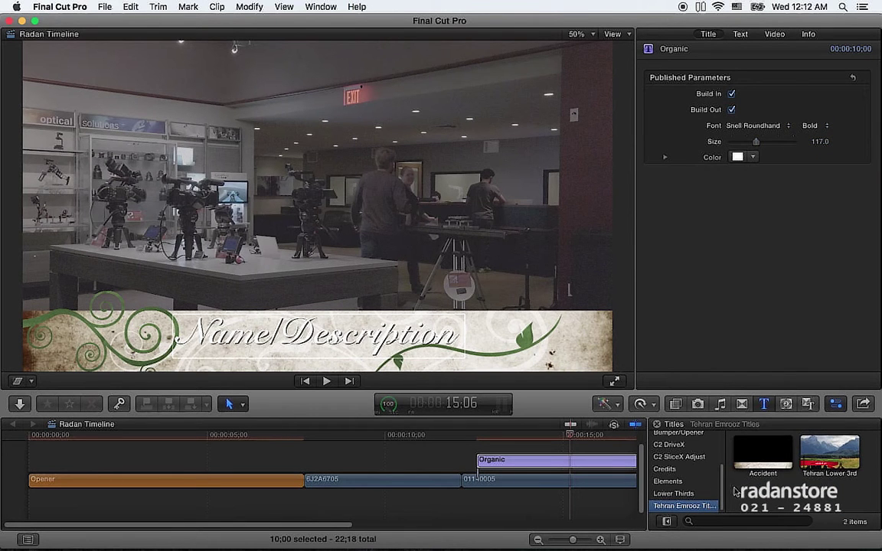
mouse_move(762, 452)
left_mouse_down()
mouse_move(350, 449)
mouse_move(338, 465)
mouse_move(448, 436)
left_mouse_up()
left_click(529, 436)
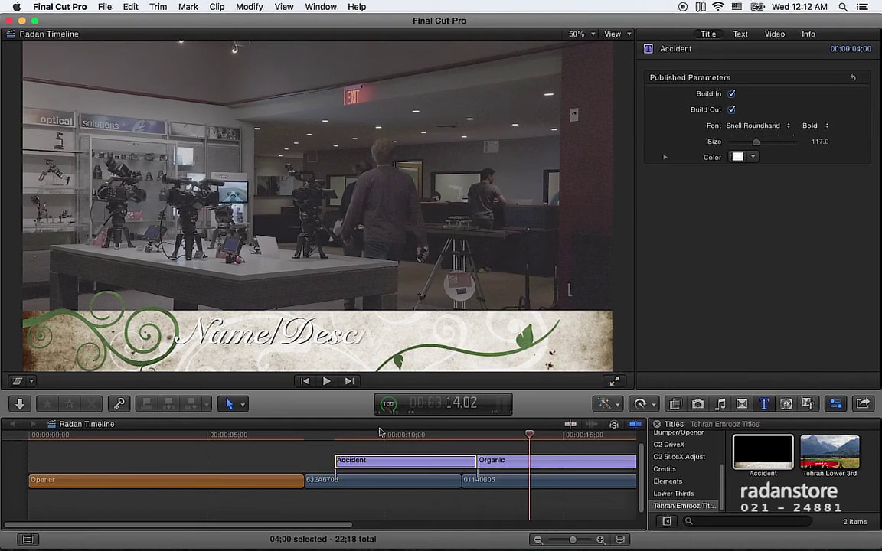
left_click(365, 435)
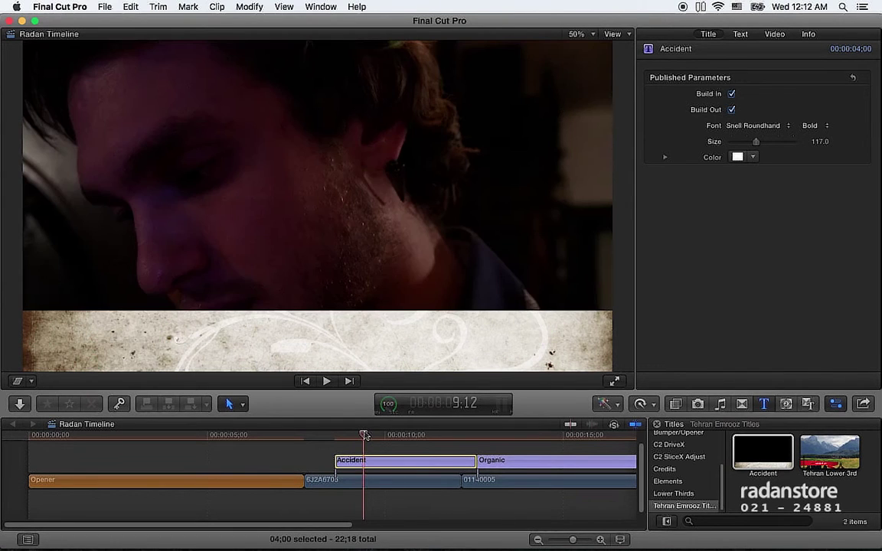
left_click_drag(364, 435, 435, 437)
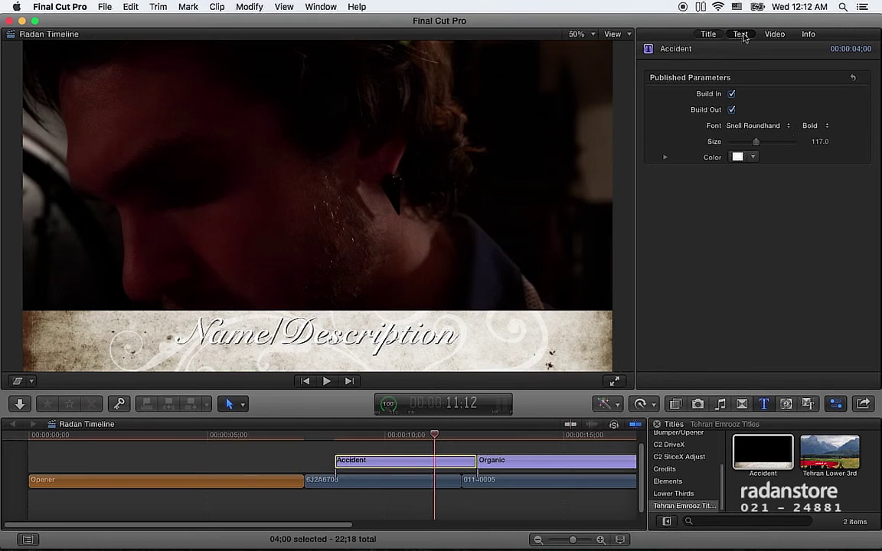
Set the text Face colour to a dark brown sampled with the eyedropper from the footage.
key("ctrl+Tab")
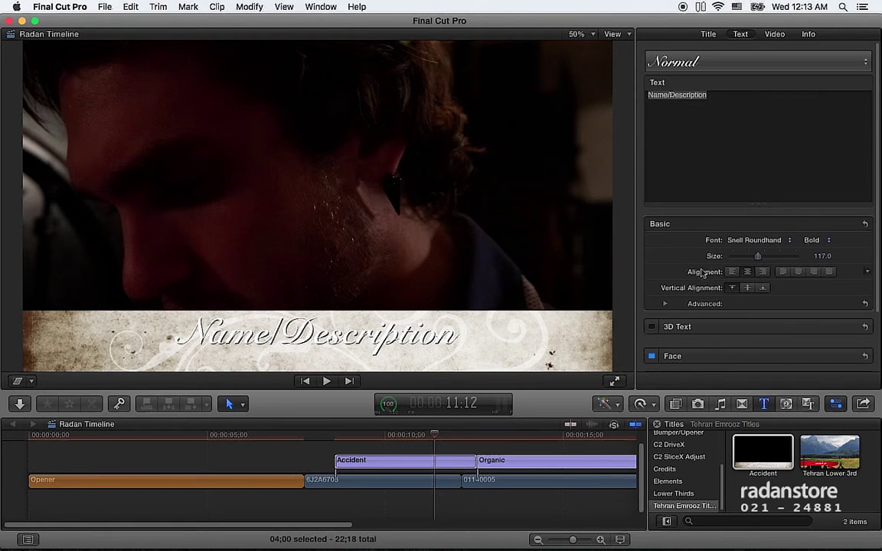
scroll(689, 341, "down", 2)
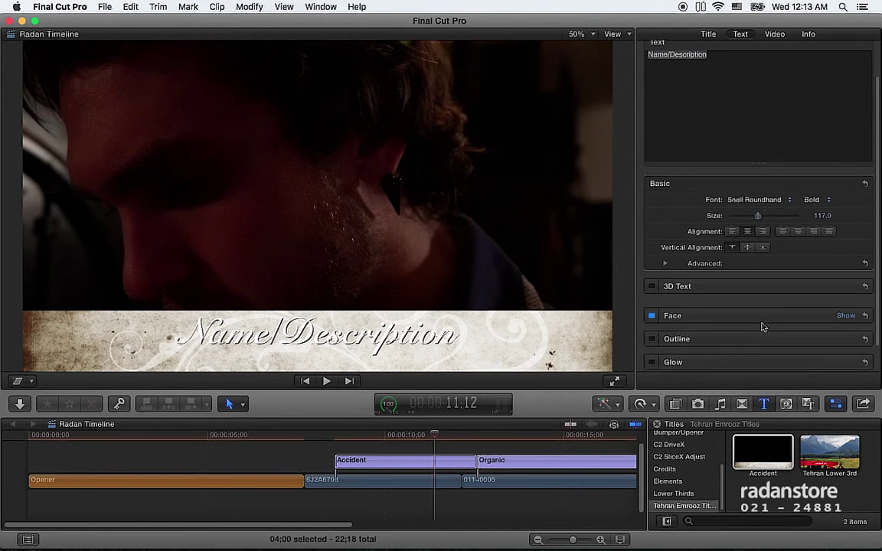
scroll(727, 314, "down", 1)
left_click(844, 301)
left_click(733, 332)
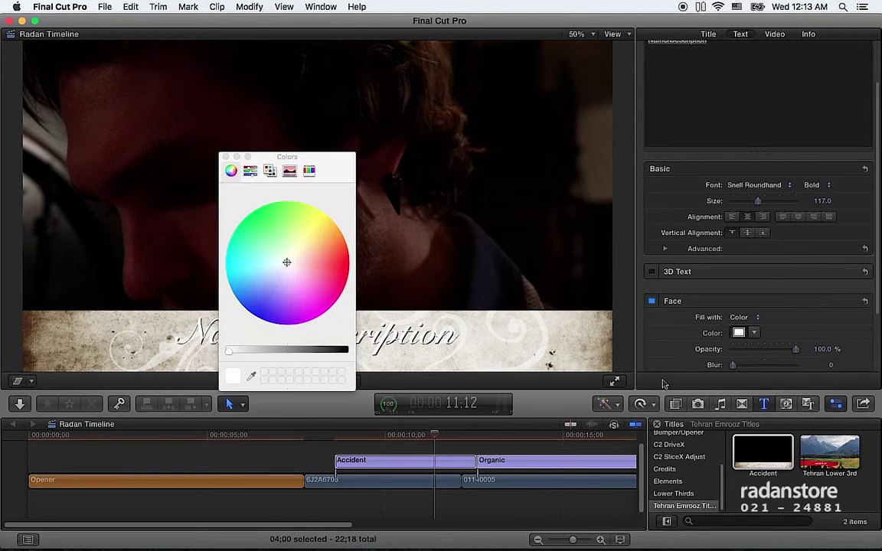
left_click_drag(244, 350, 307, 350)
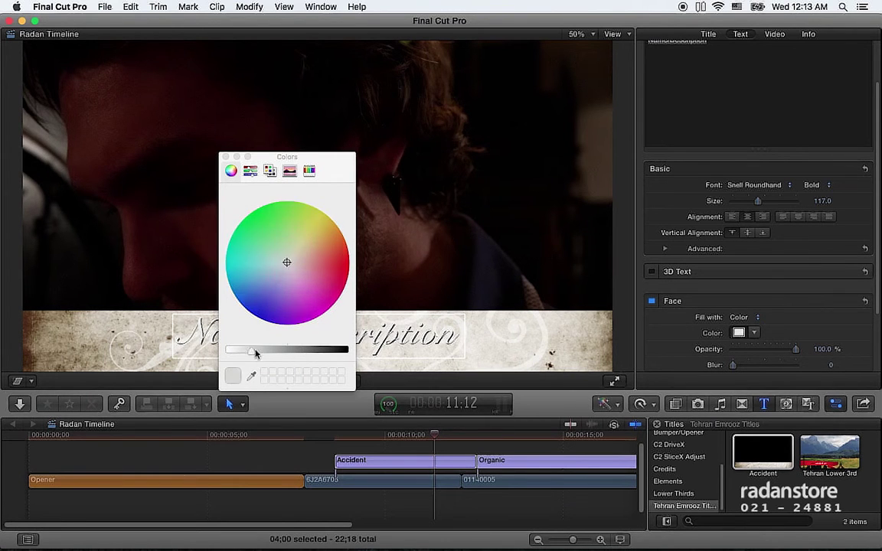
left_click(251, 376)
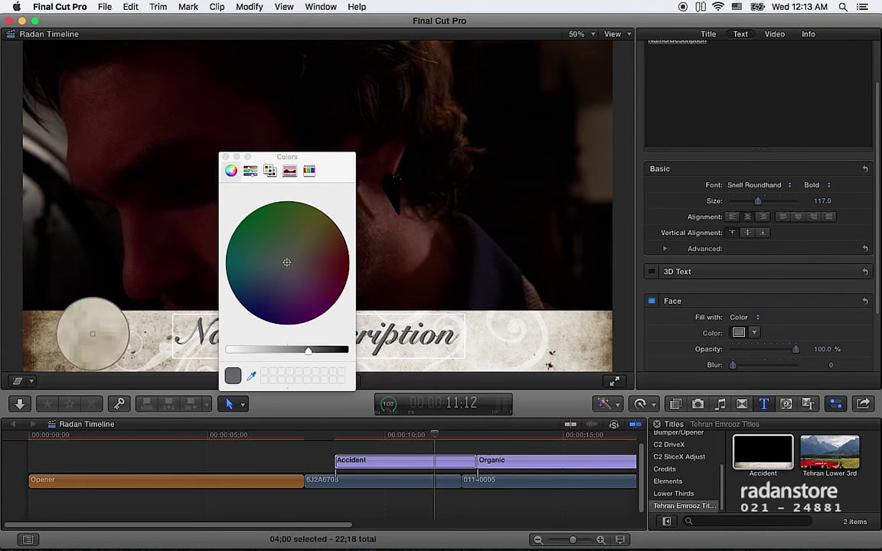
left_click(30, 291)
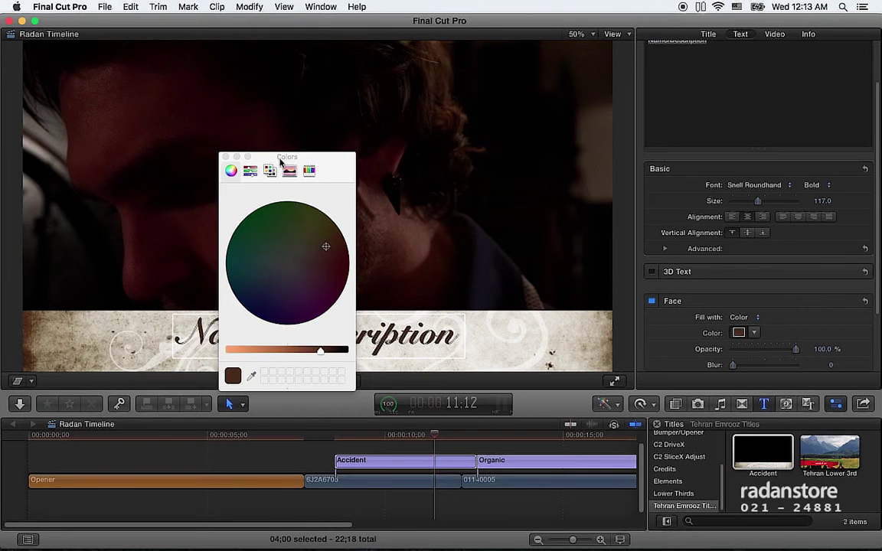
left_click_drag(287, 157, 621, 135)
left_click(560, 135)
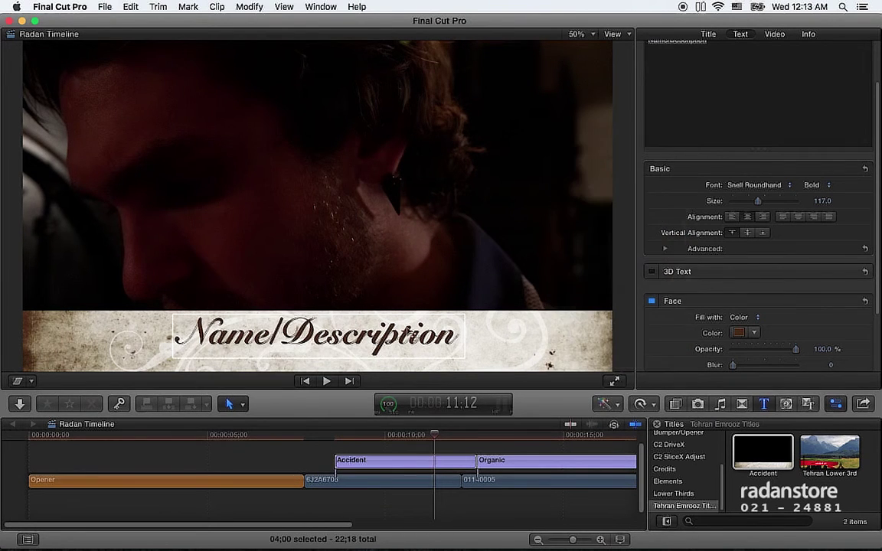
Scrub the Accident title to 11:26 to check the new brown text colour.
left_click_drag(441, 438, 427, 448)
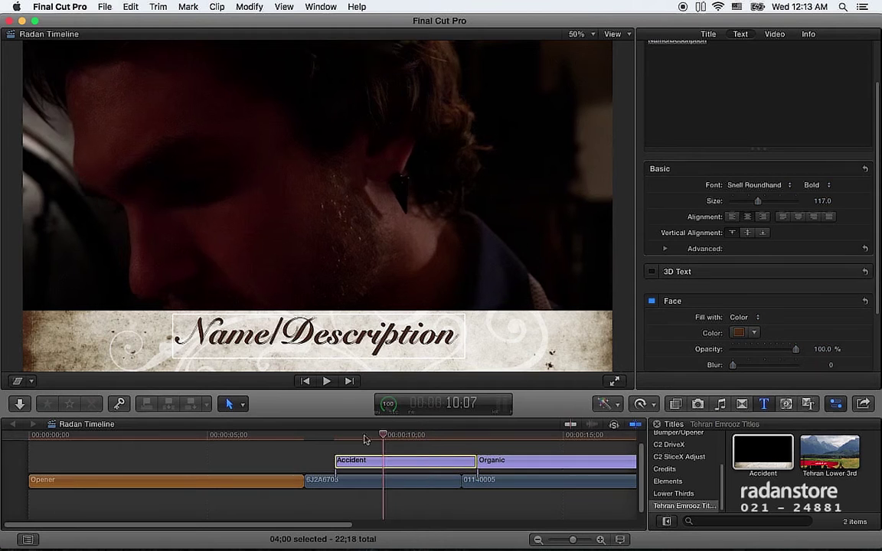
left_click(427, 448)
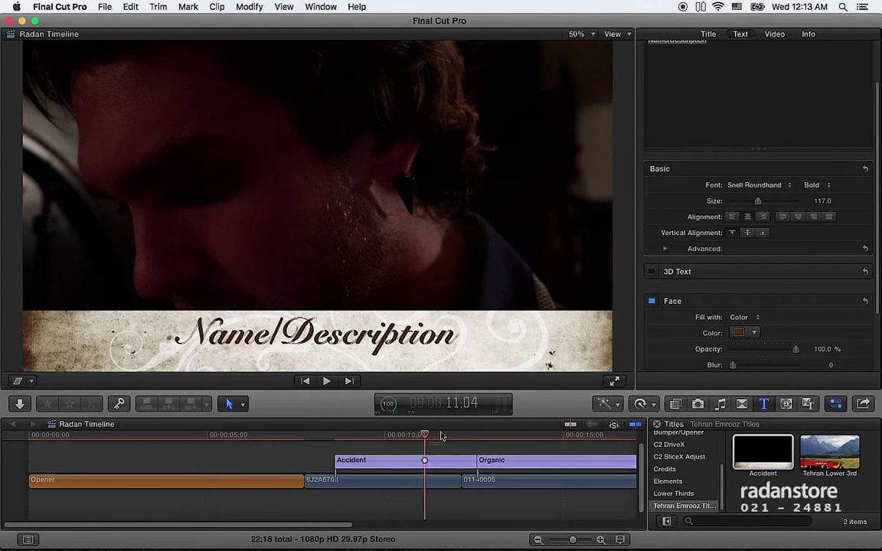
left_click(451, 435)
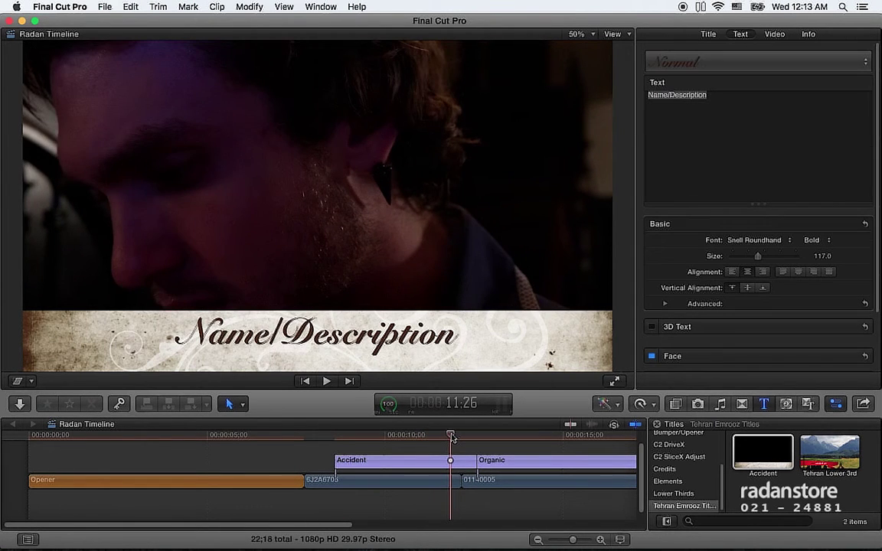
key("super+Tab")
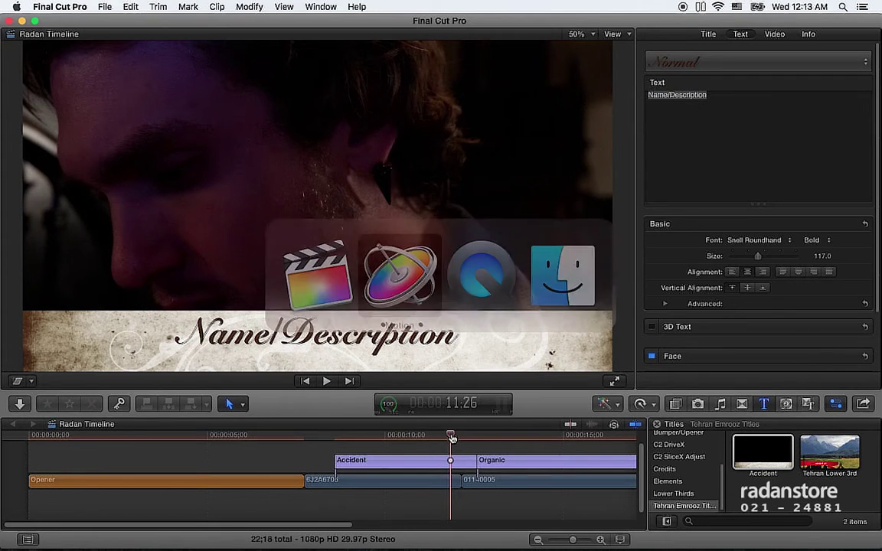
key("super+Tab")
scroll(687, 456, "up", 1)
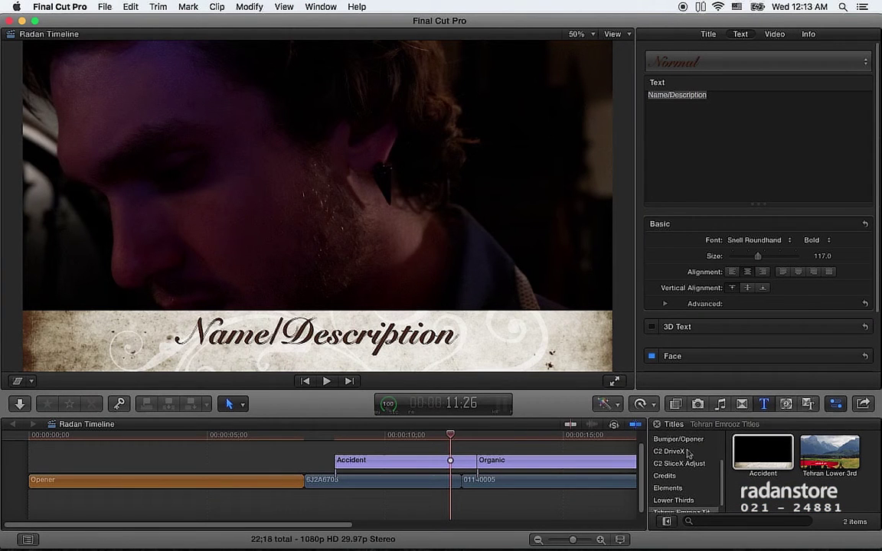
Browse the transitions, titles, and effects browsers before settling on the generators browser.
left_click(742, 405)
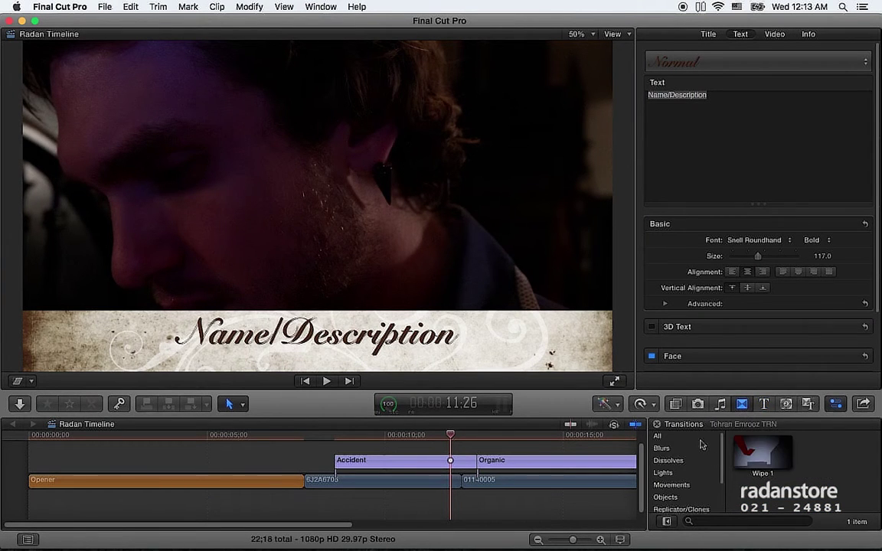
left_click(762, 405)
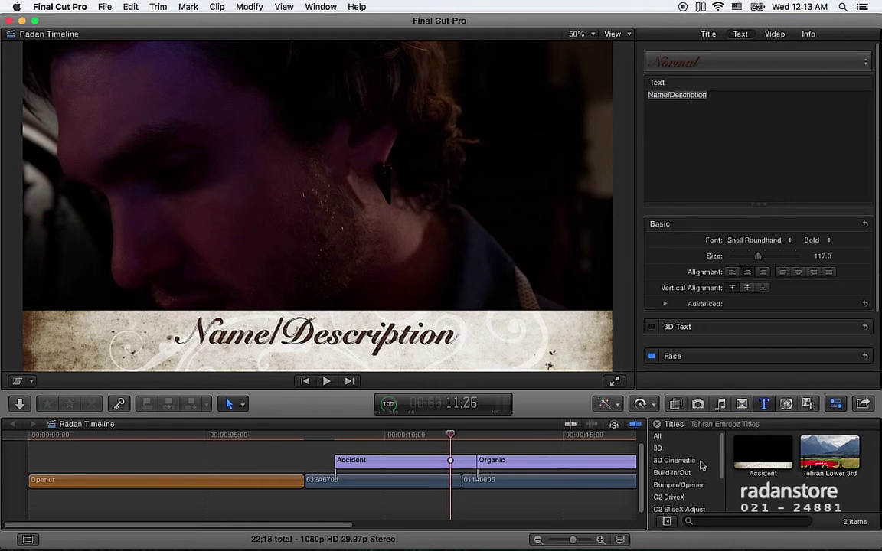
left_click(678, 405)
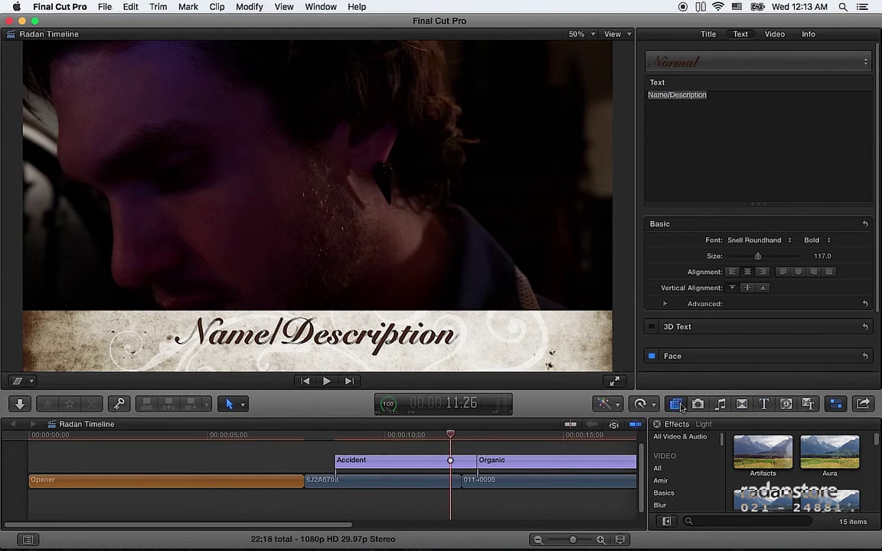
left_click(787, 405)
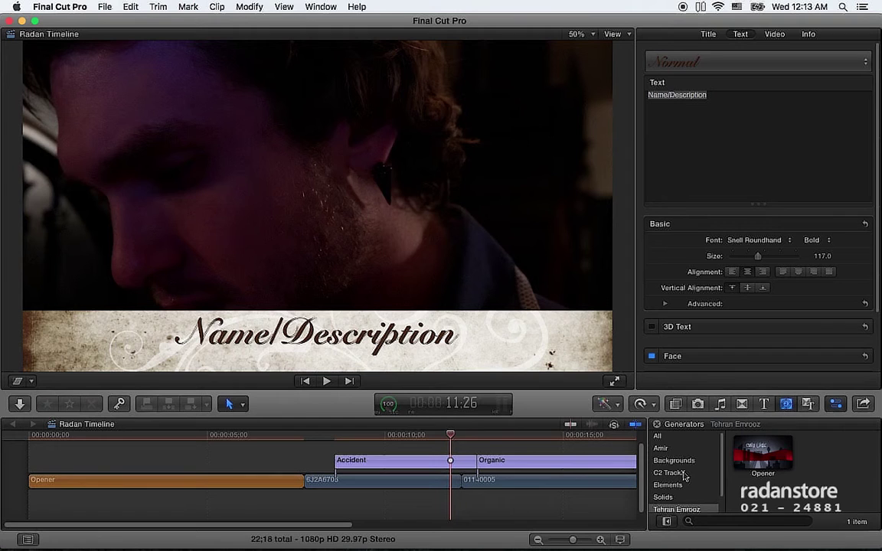
scroll(685, 476, "down", 2)
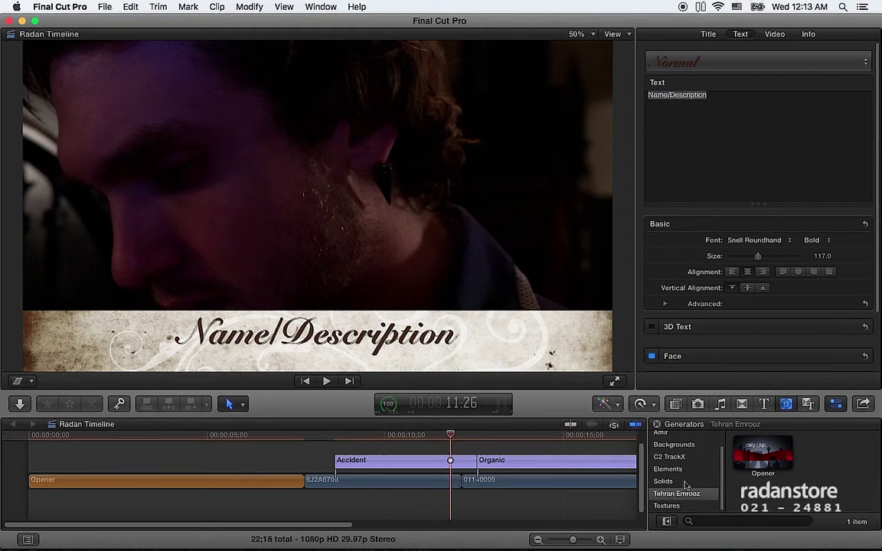
scroll(682, 490, "up", 2)
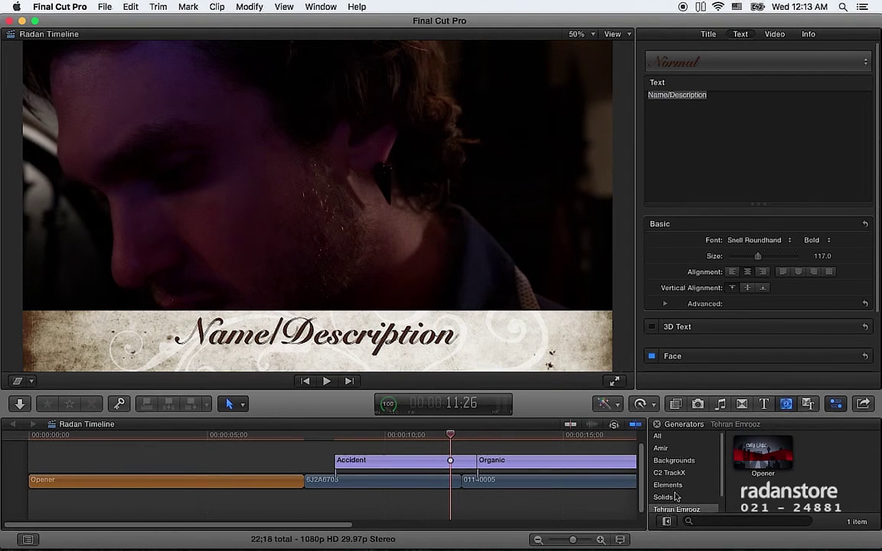
Check the Backgrounds category, then the Elements category, and preview the Timecode generator in the viewer.
left_click(673, 460)
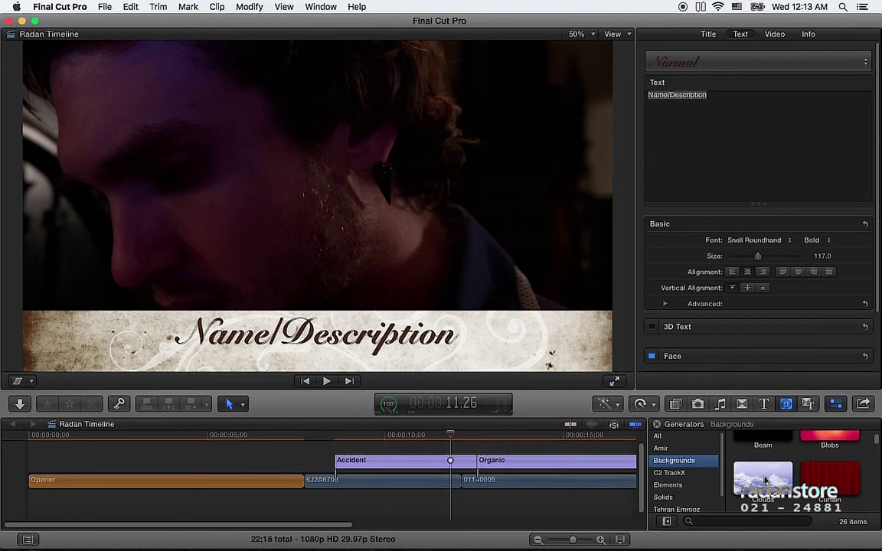
scroll(764, 481, "down", 3)
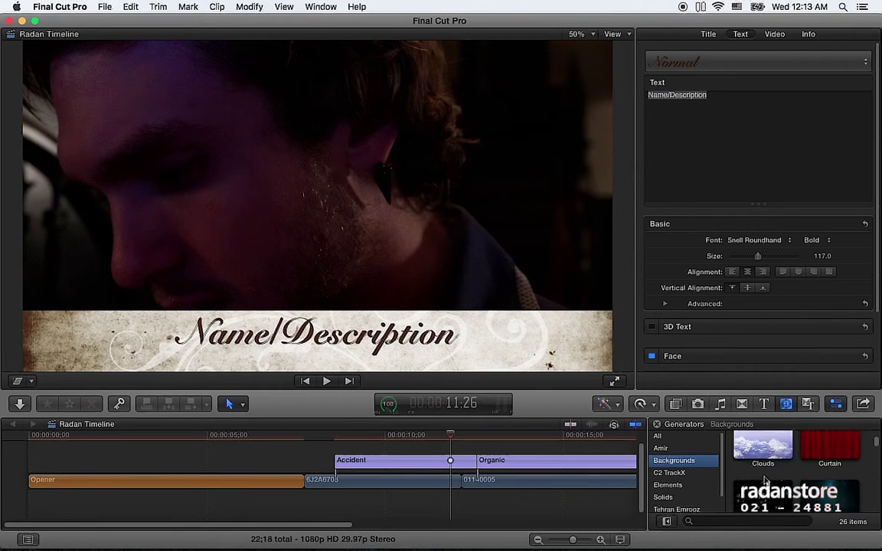
left_click(690, 484)
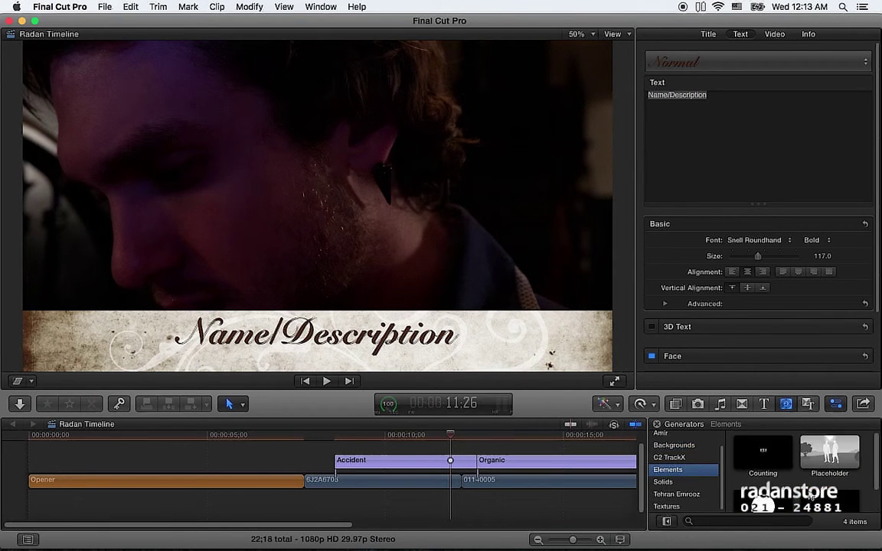
scroll(810, 496, "down", 1)
left_click_drag(827, 489, 777, 491)
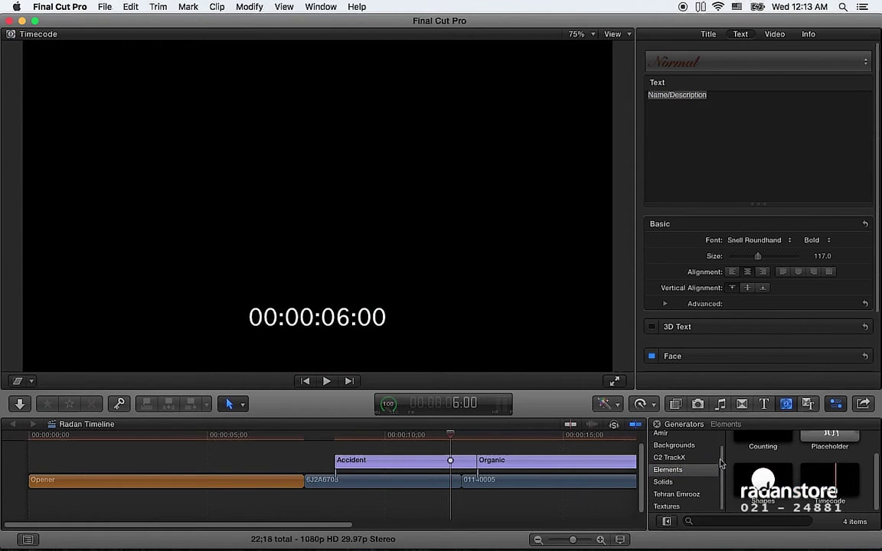
Browse the C2 TrackX generators, then the Lower Thirds titles, and preview the Formal lower third.
left_click(669, 457)
left_click(763, 404)
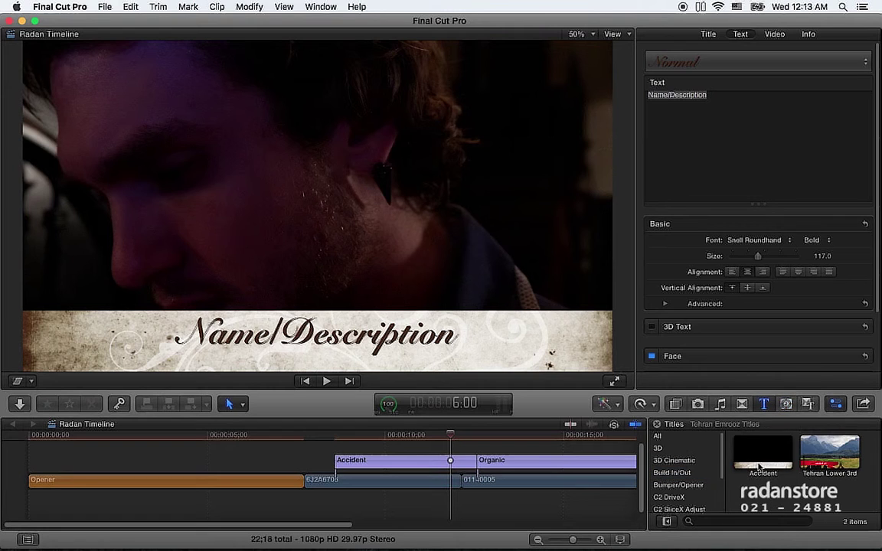
scroll(696, 485, "down", 5)
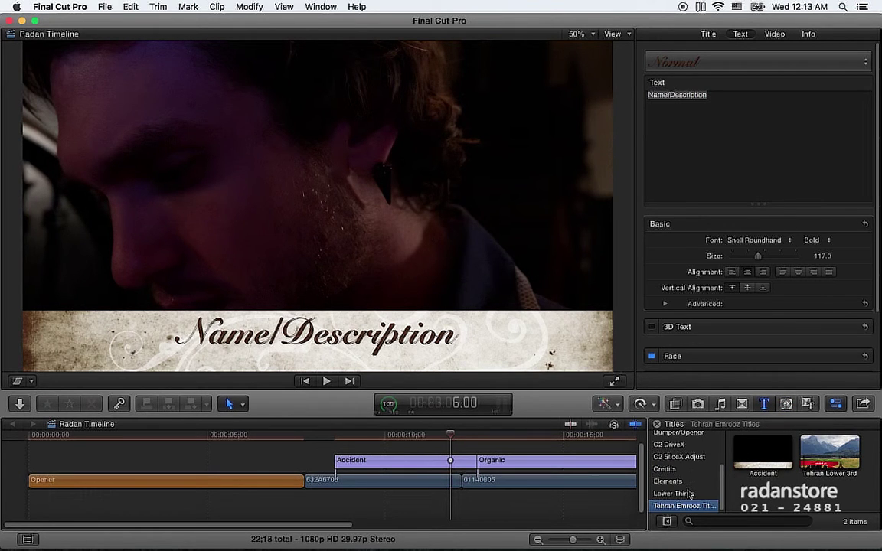
left_click(687, 494)
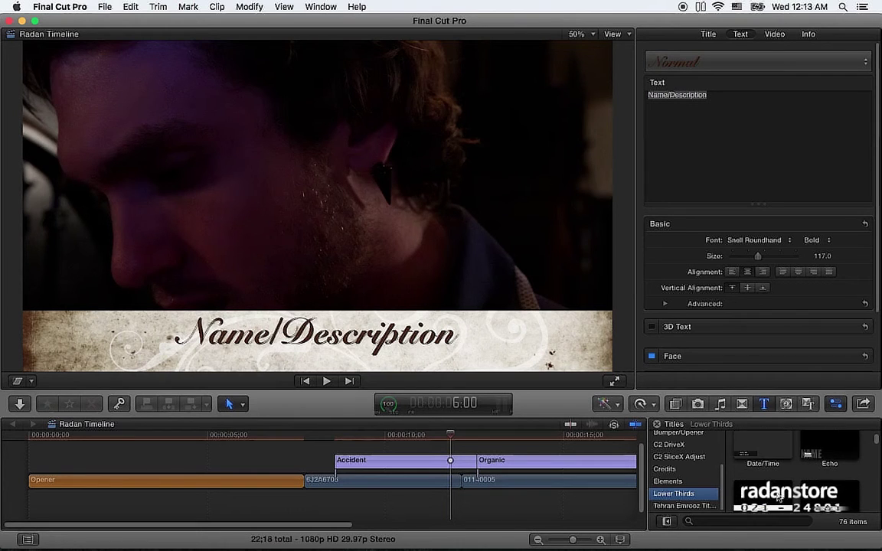
scroll(764, 482, "down", 2)
left_click(751, 467)
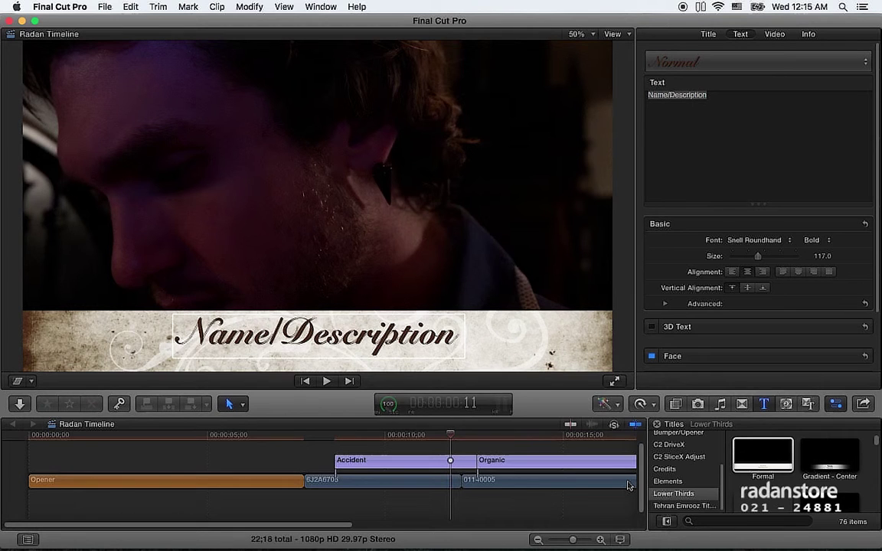
key("super+Tab")
key("super+Tab")
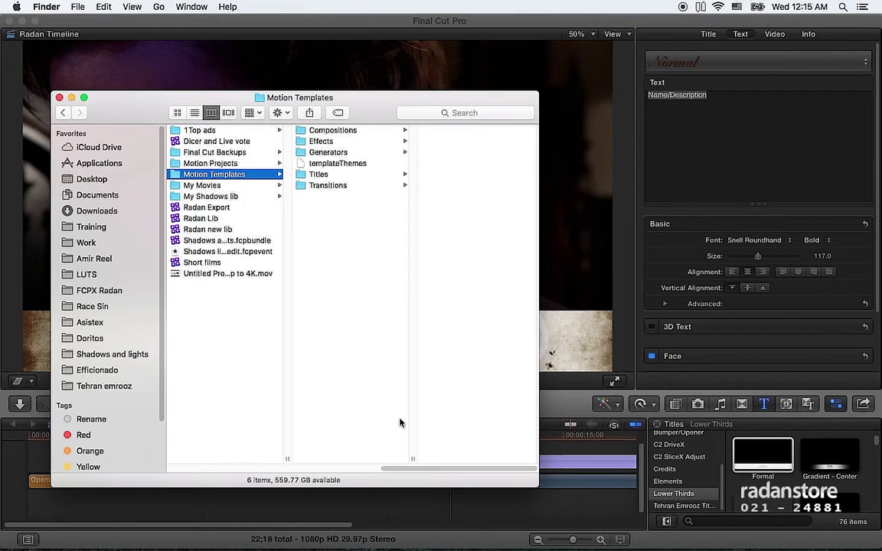
In Motion Templates, browse Transitions, Compositions, Effects, and the Tehran Emrooz generators folder.
left_click_drag(444, 472, 392, 475)
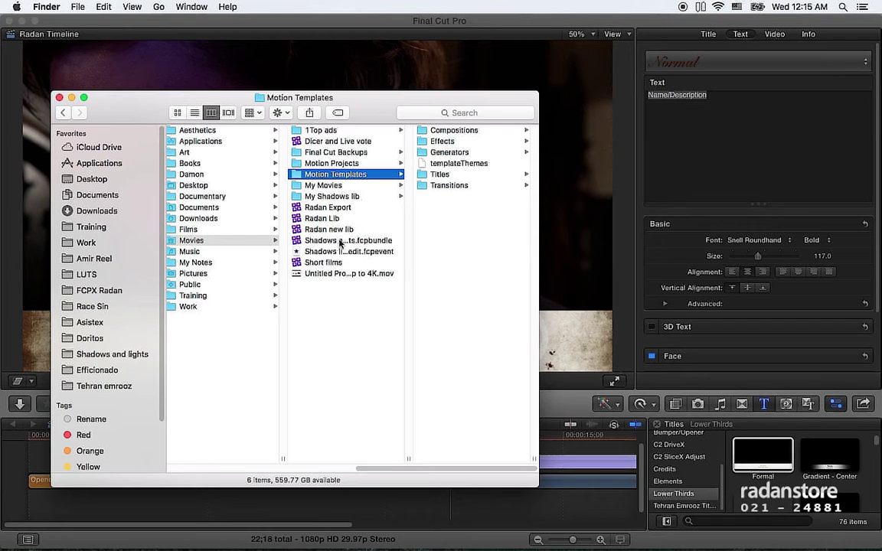
left_click(453, 188)
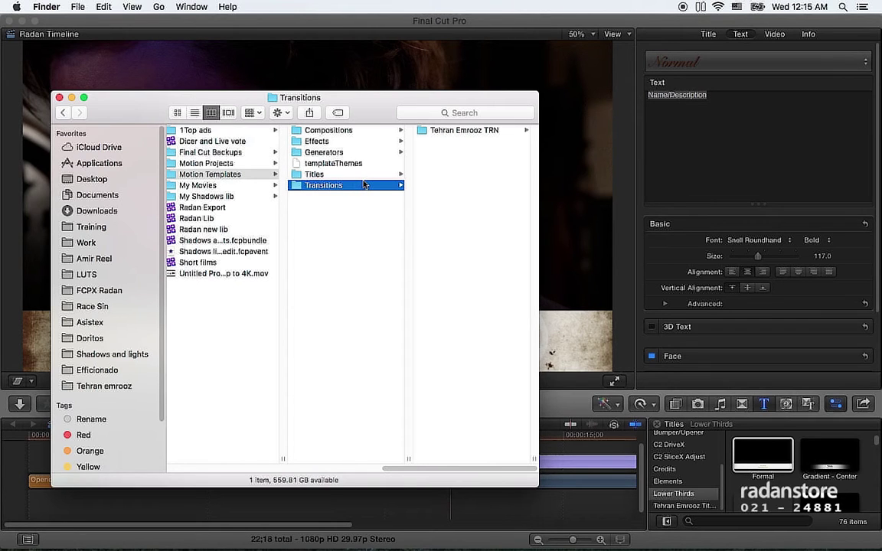
left_click(320, 130)
left_click(353, 142)
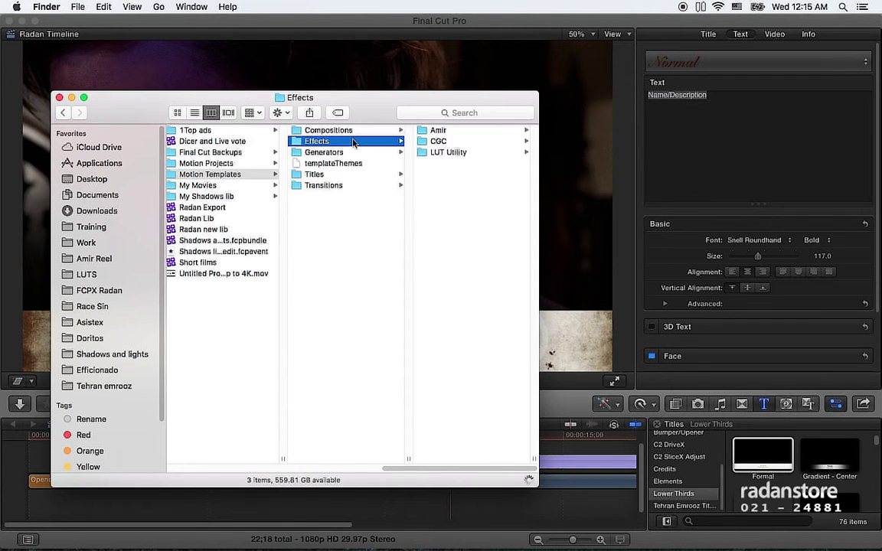
left_click(325, 152)
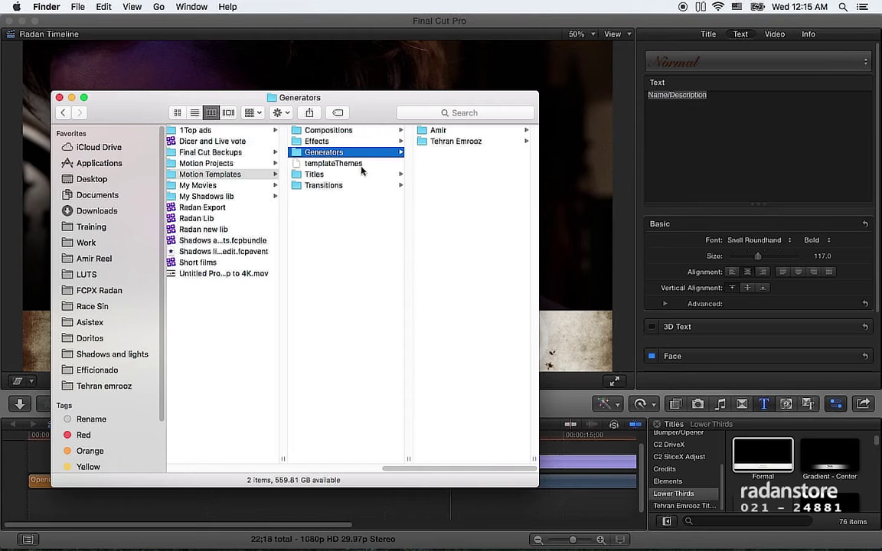
left_click(452, 142)
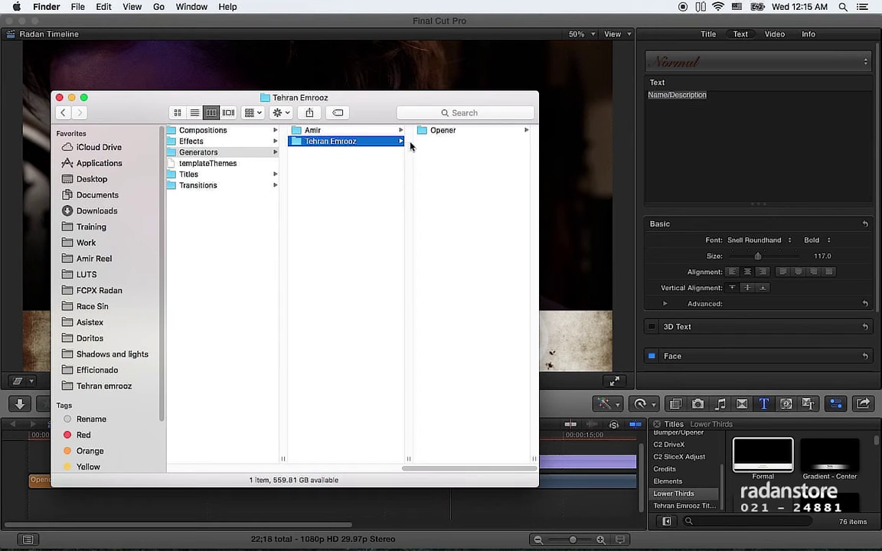
Open the Tehran Emrooz Titles folder, then the Tehran Emrooz TRN folder, ending in Transitions.
left_click(227, 175)
left_click(335, 144)
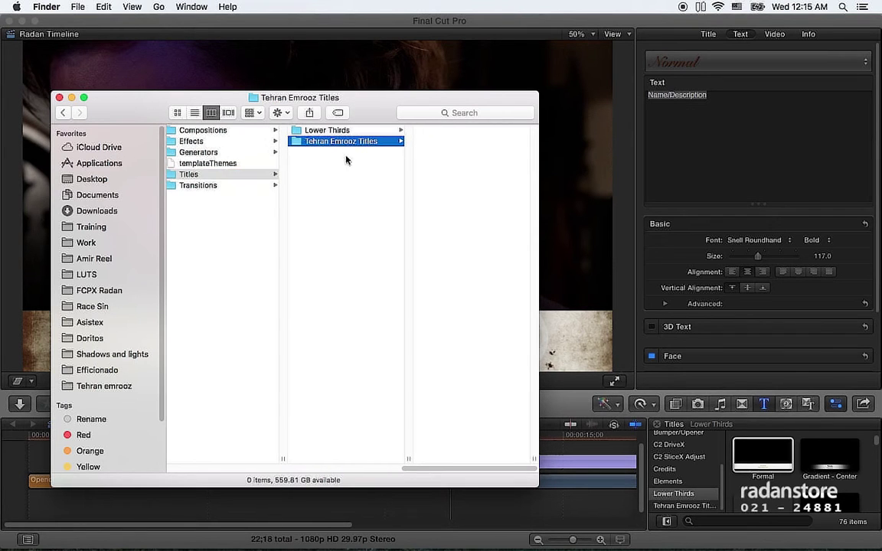
left_click(204, 185)
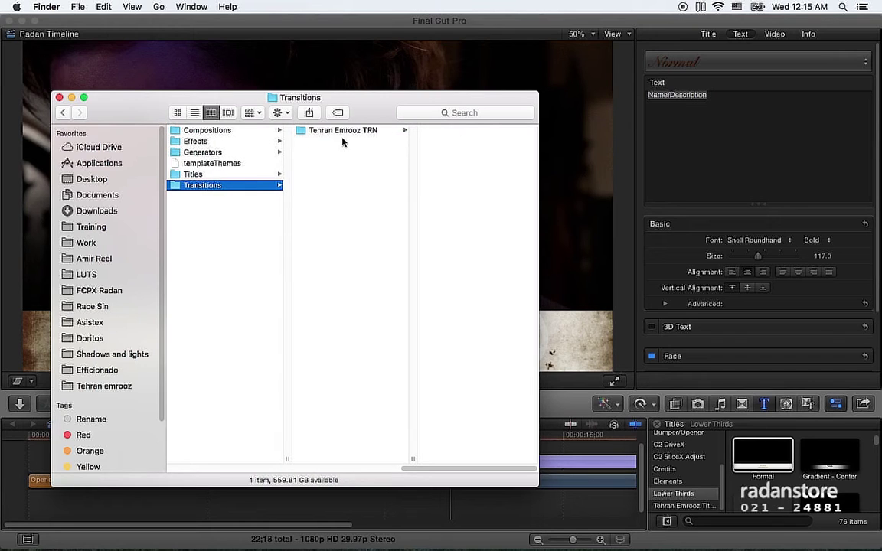
left_click(340, 131)
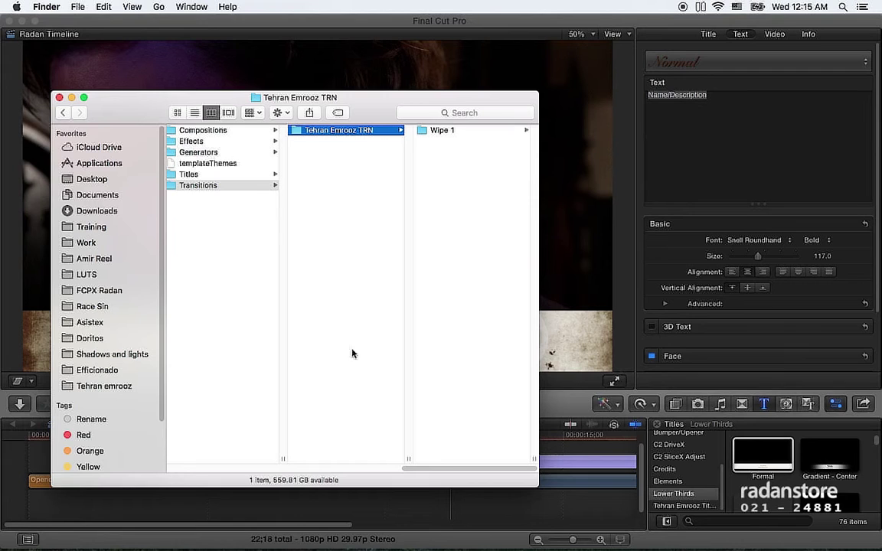
left_click_drag(441, 467, 399, 467)
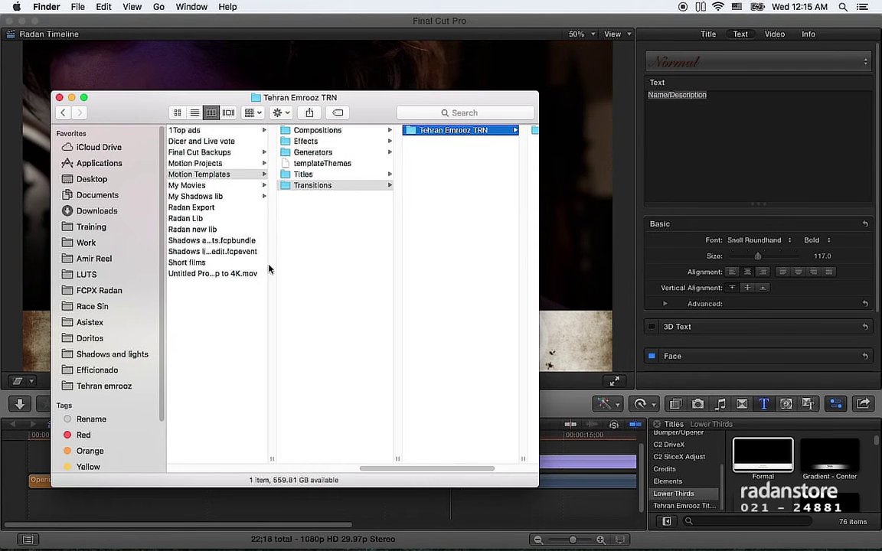
left_click(332, 187)
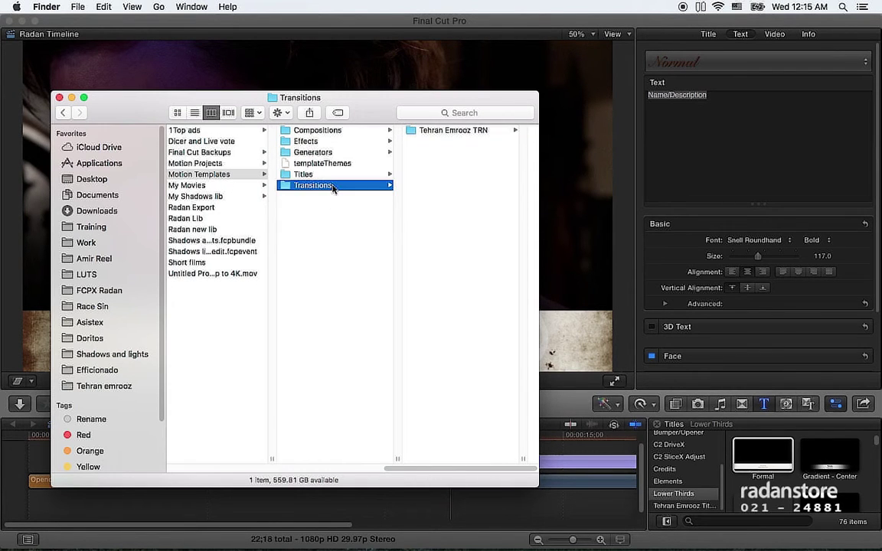
left_click(331, 152, "super")
left_click(331, 141, "super")
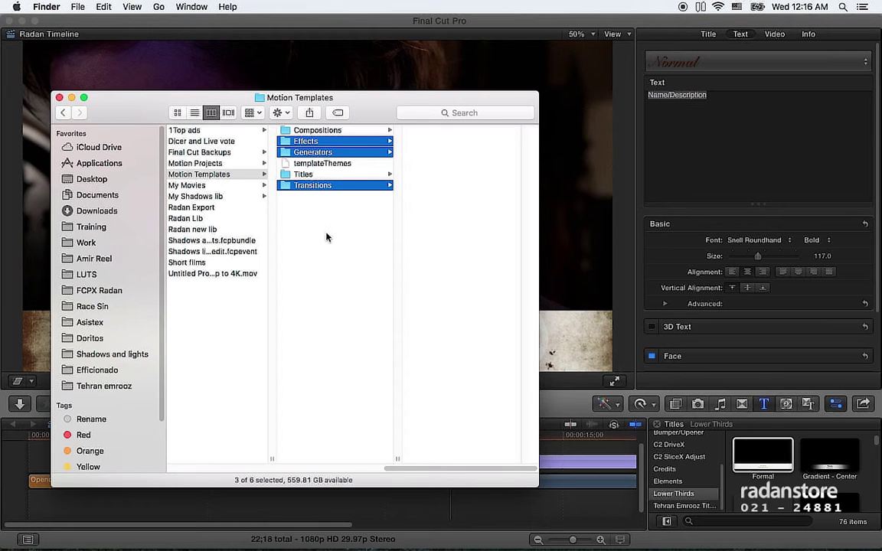
left_click(315, 130, "super")
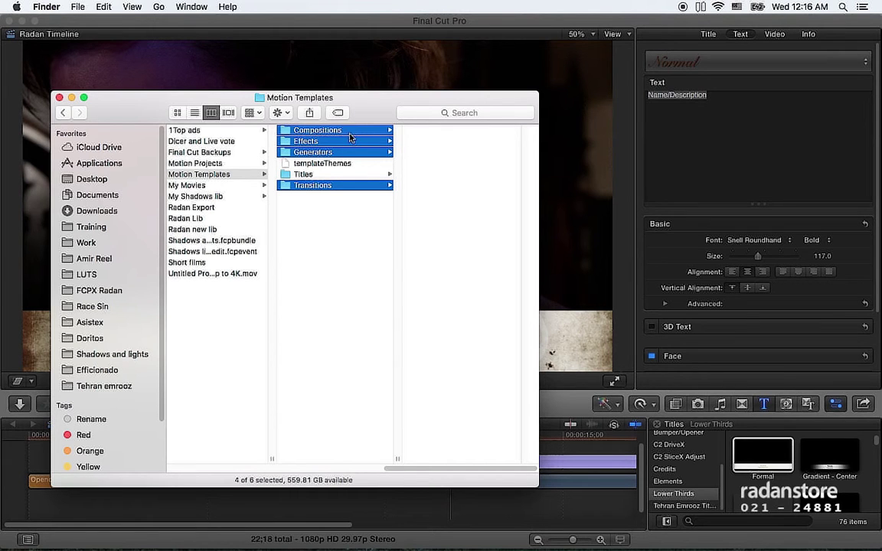
left_click(346, 204)
left_click(398, 186)
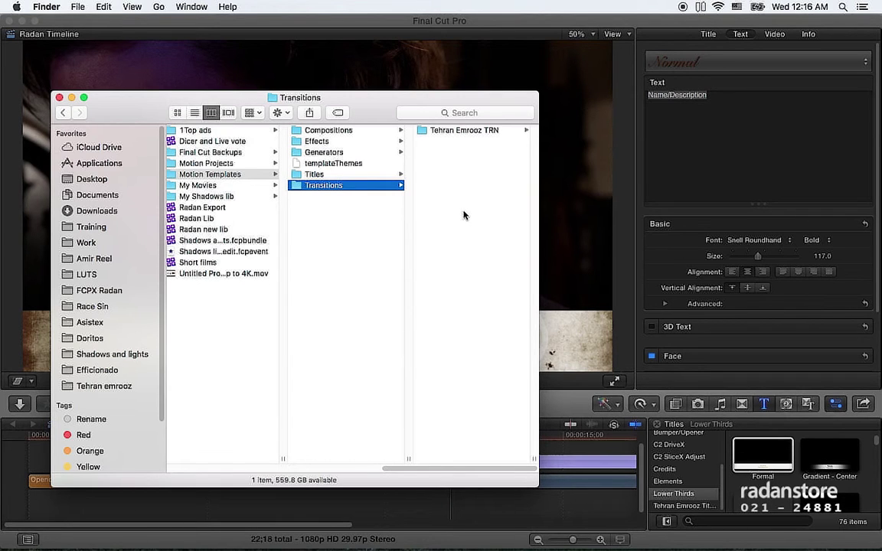
Return to Final Cut Pro and list the Tehran Emrooz Titles: Accident and Tehran Lower 3rd.
left_click(579, 382)
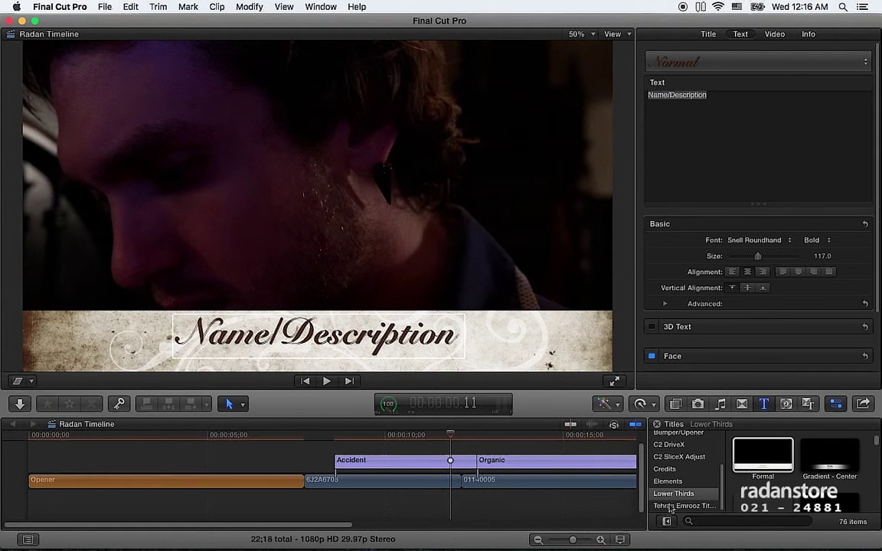
left_click(671, 506)
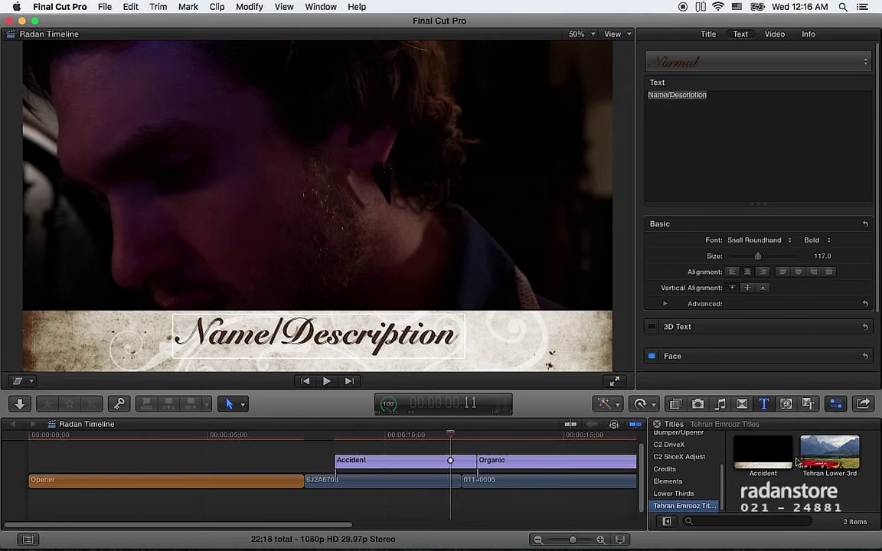